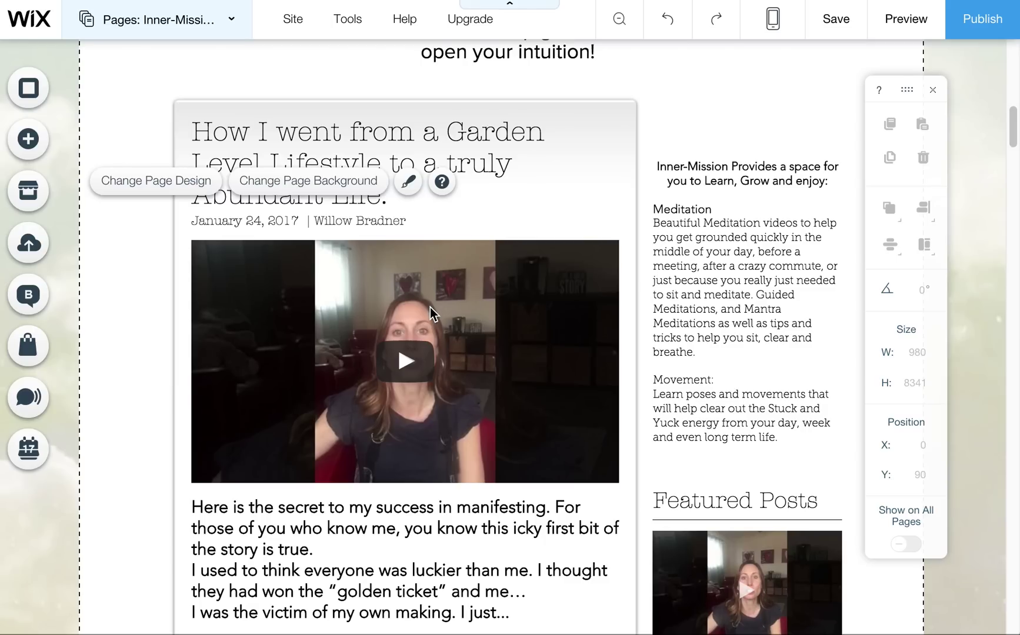
# - Go to the Wix Blog manager's All Posts list from My Blog and start a new post
pyautogui.click(232, 23)
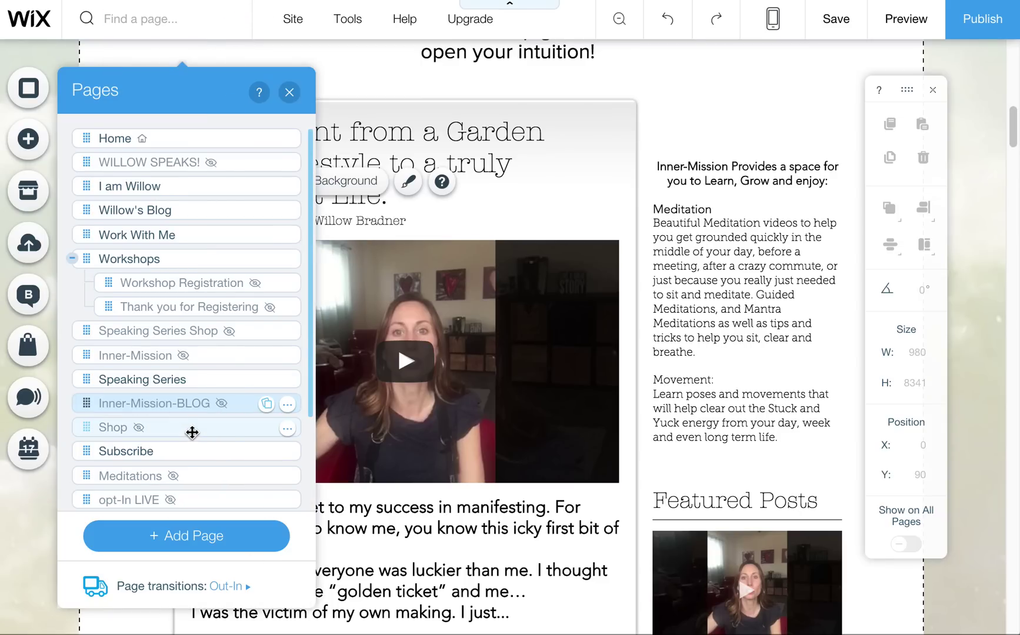
pyautogui.click(289, 92)
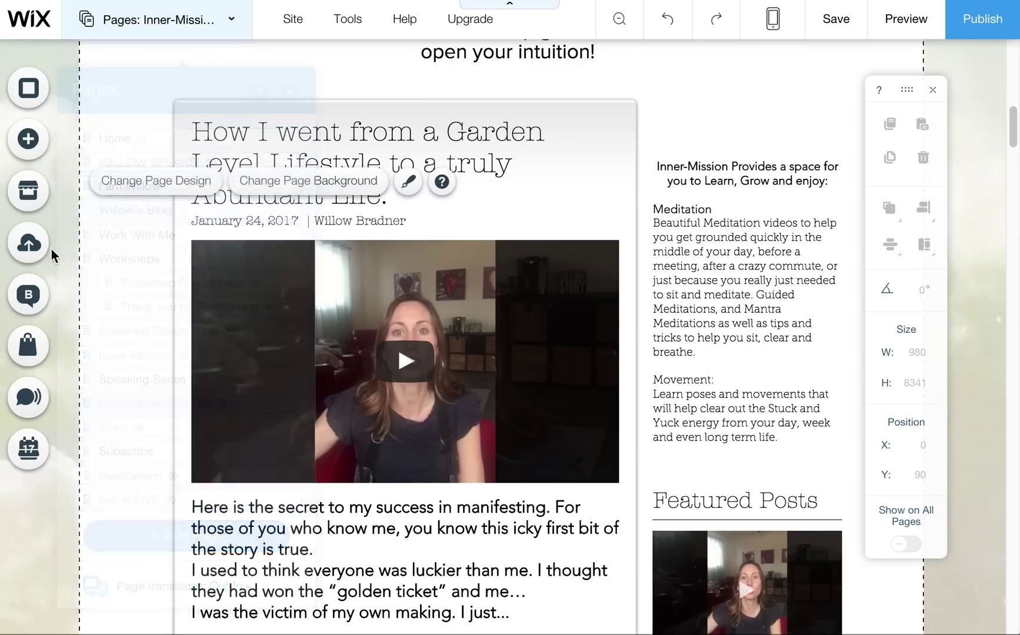
pyautogui.click(31, 301)
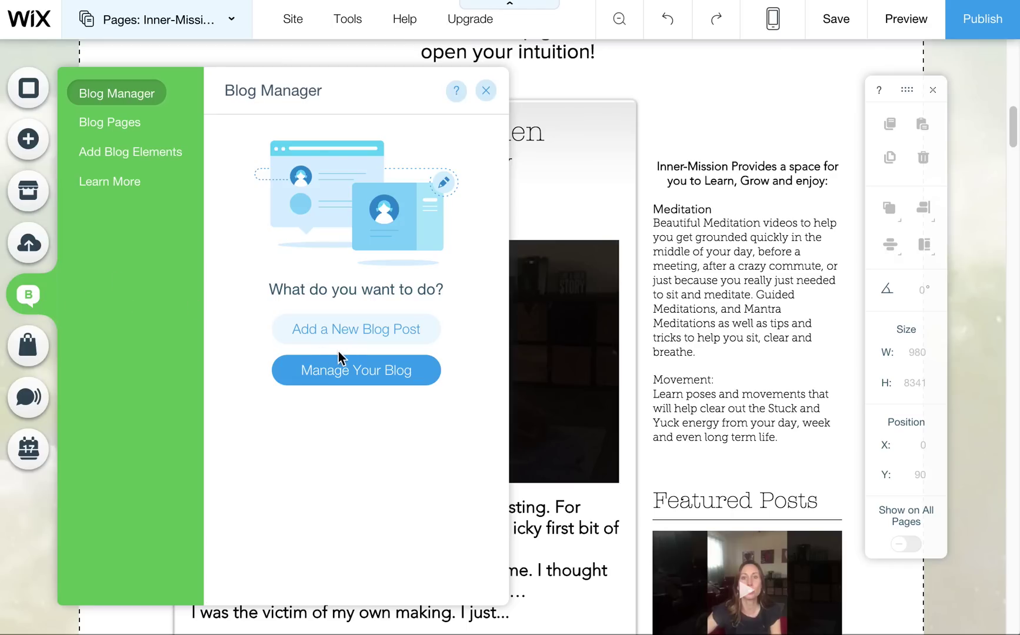
pyautogui.click(357, 366)
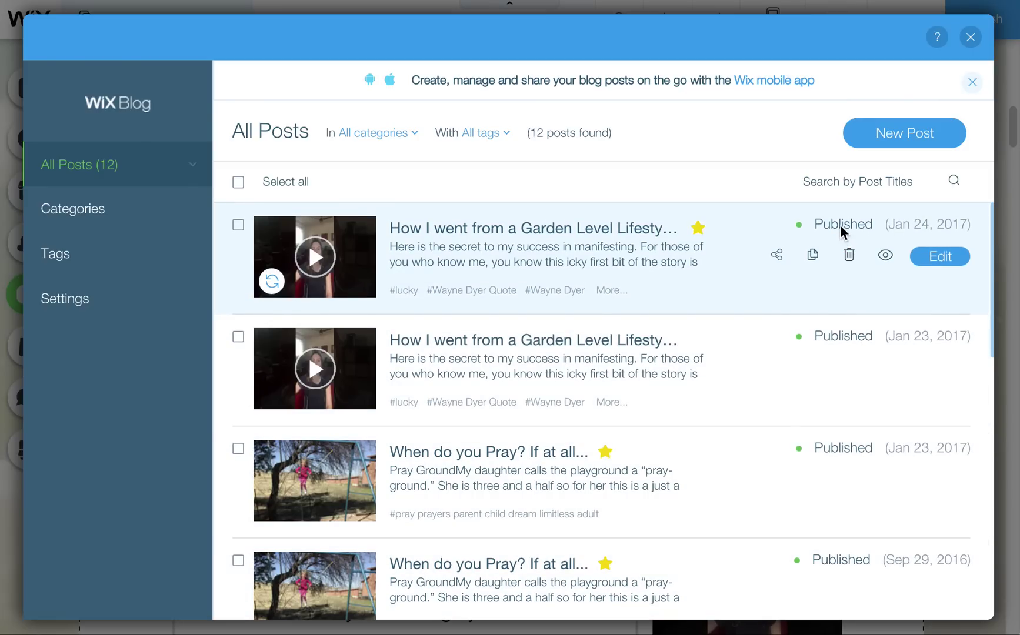
pyautogui.click(912, 130)
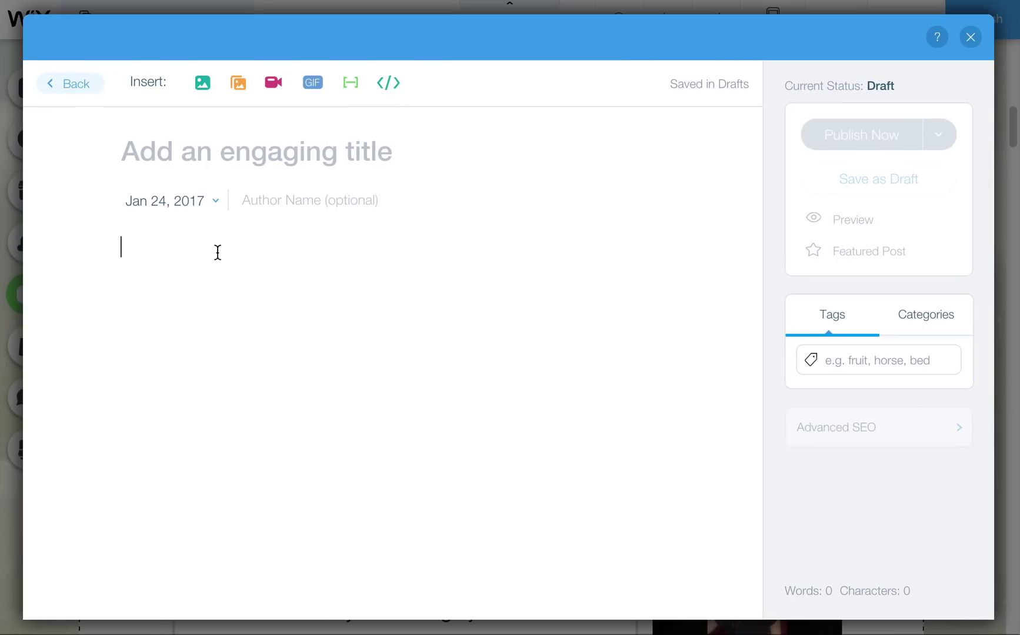
# - Title the new post 'Post Title'
pyautogui.click(216, 157)
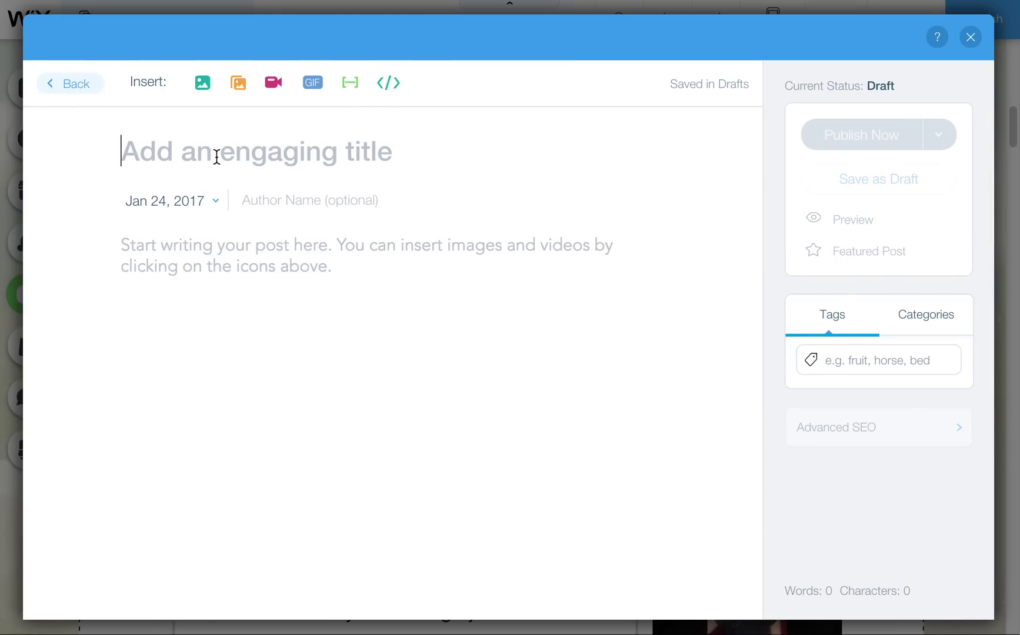
pyautogui.write('Pa')
pyautogui.press('BackSpace')
pyautogui.write('O')
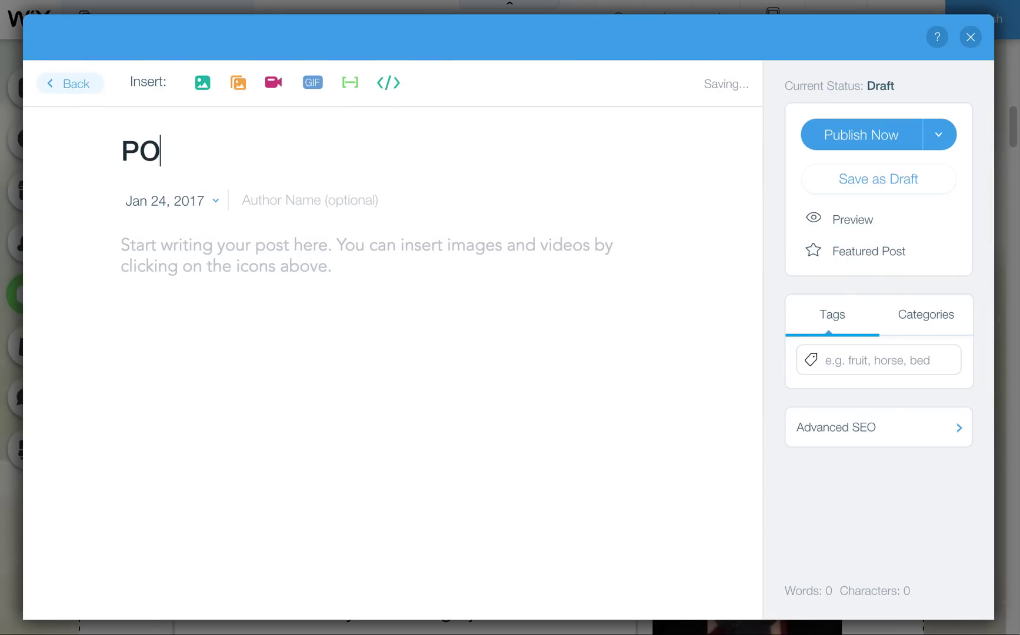
pyautogui.write('st')
pyautogui.press('BackSpace')
pyautogui.press('BackSpace')
pyautogui.press('BackSpace')
pyautogui.press('BackSpace')
pyautogui.write('ost ')
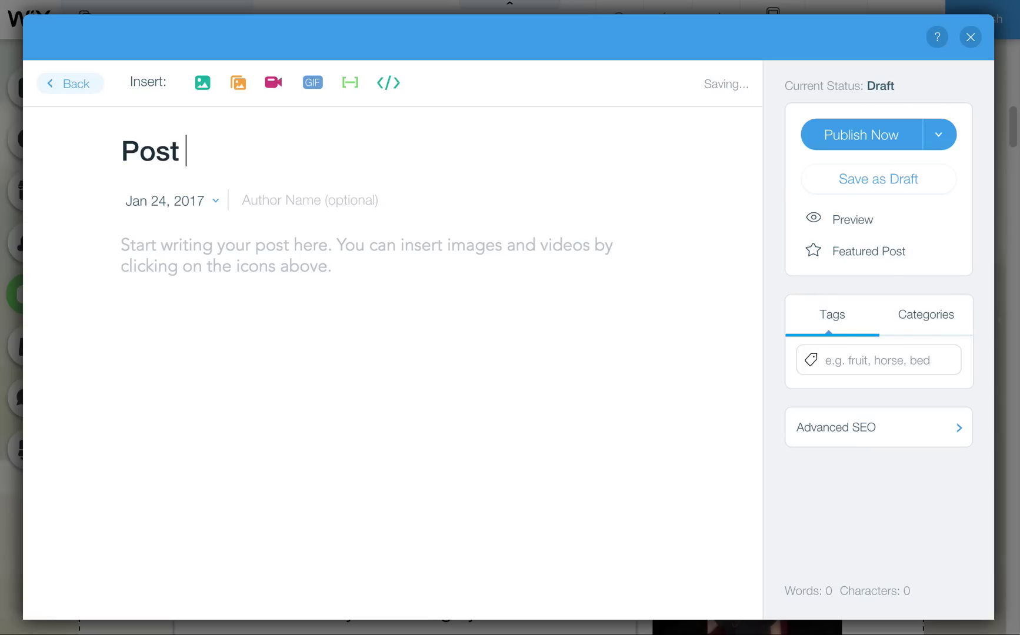
pyautogui.write('Title')
pyautogui.press('Tab')
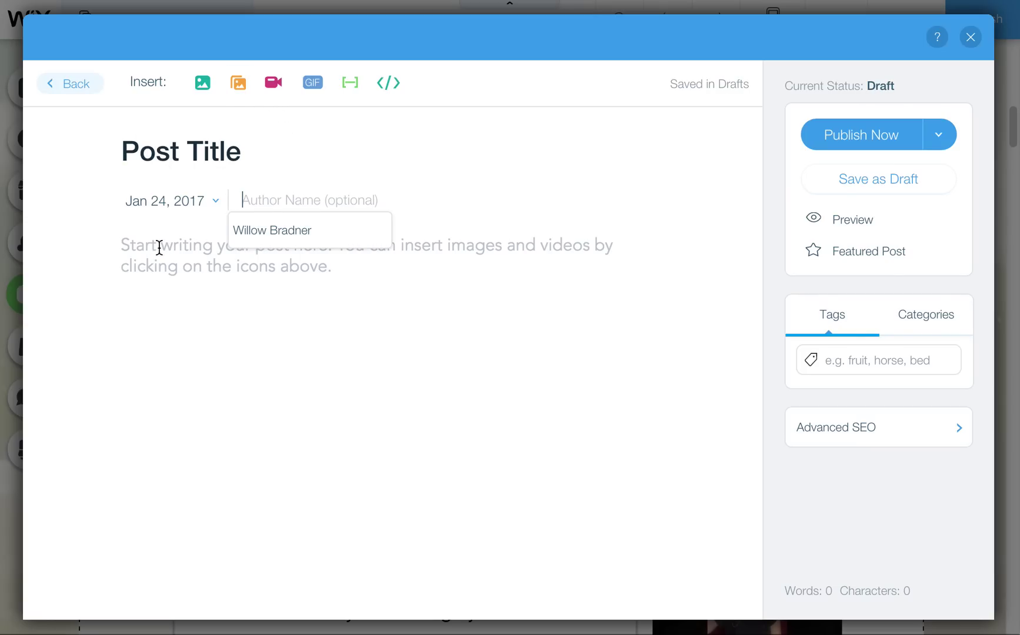
# - Write the placeholder line 'adfadfdafadfad' in the post body and start a new line
pyautogui.click(164, 241)
pyautogui.write('adfadfdafadfad')
pyautogui.press('Return')
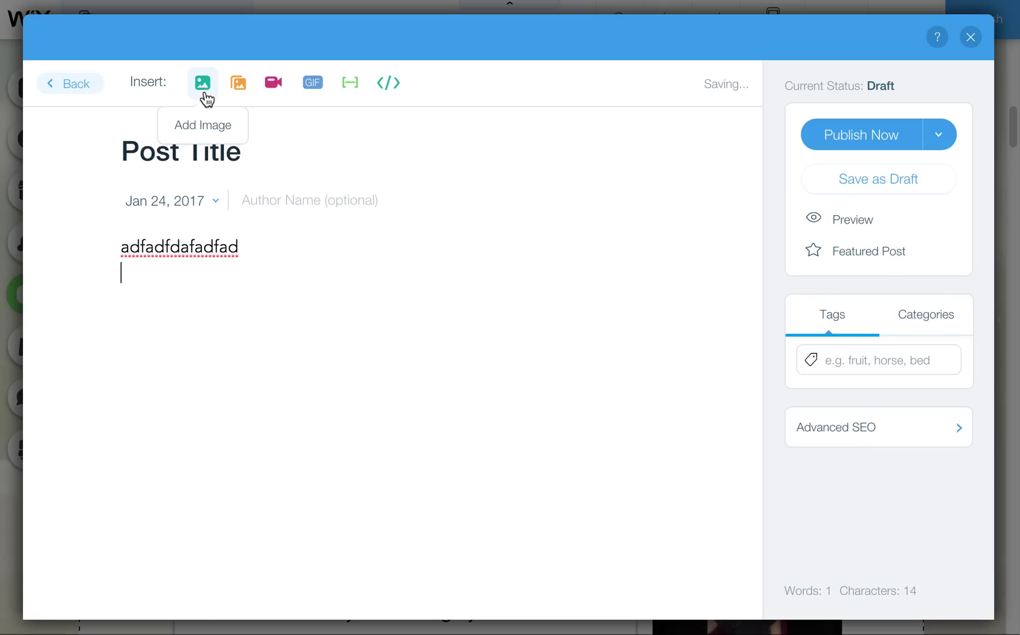
# - Insert the photo of the woman in the green dress from All Media into the body
pyautogui.click(203, 88)
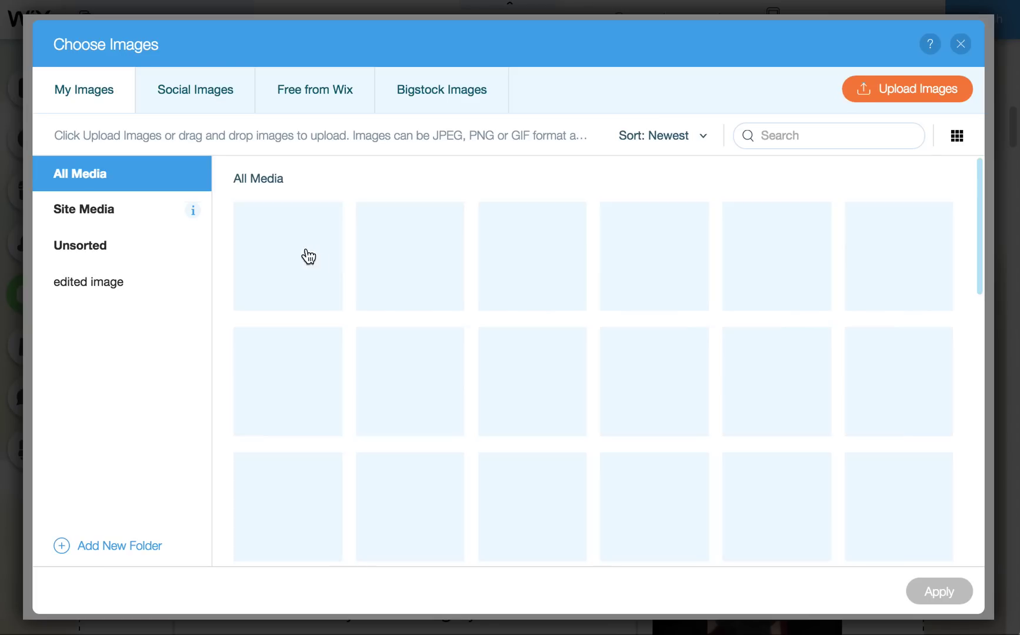
pyautogui.click(308, 257)
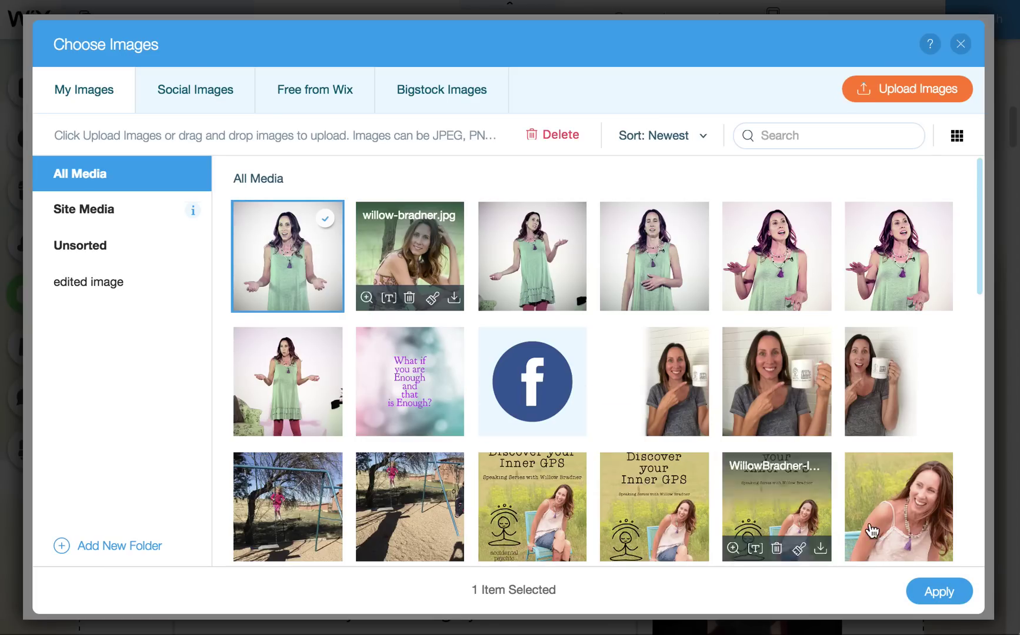
pyautogui.click(410, 247)
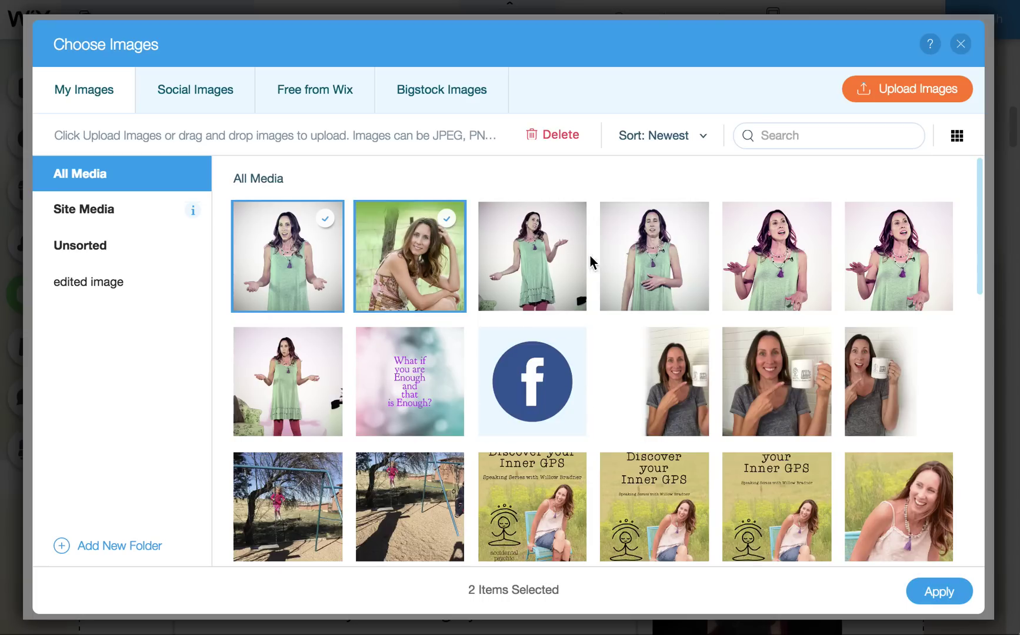
pyautogui.click(447, 219)
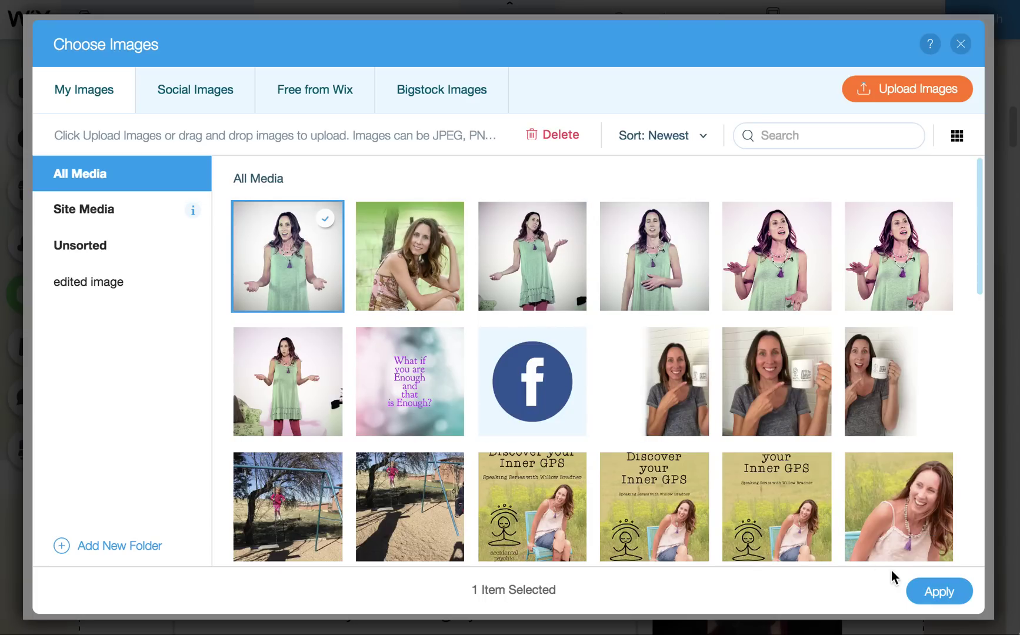
pyautogui.click(939, 592)
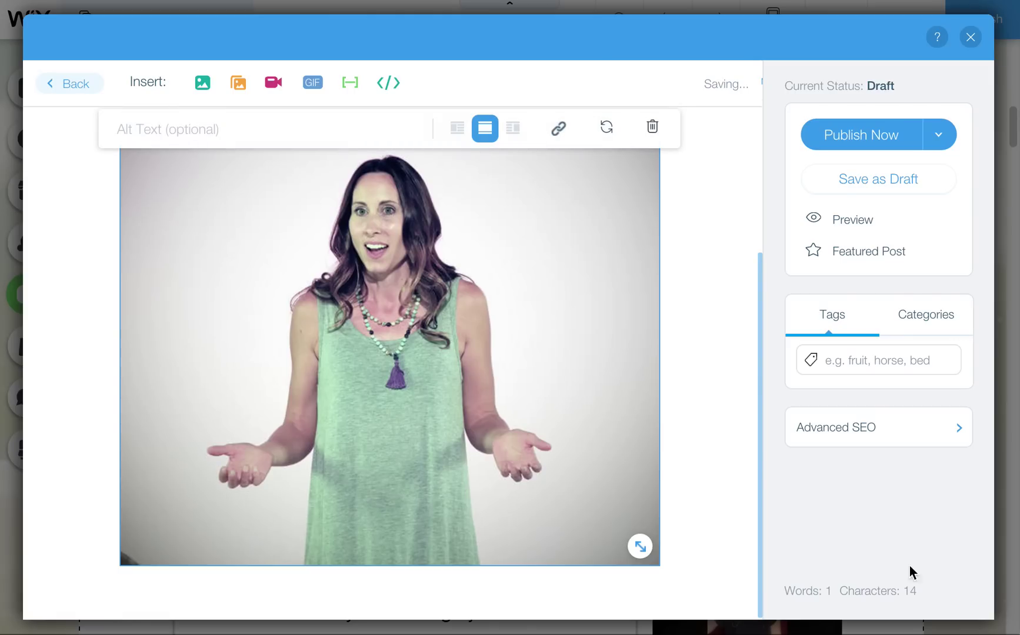
# - Open the image's alt text setting and leave it empty
pyautogui.click(184, 132)
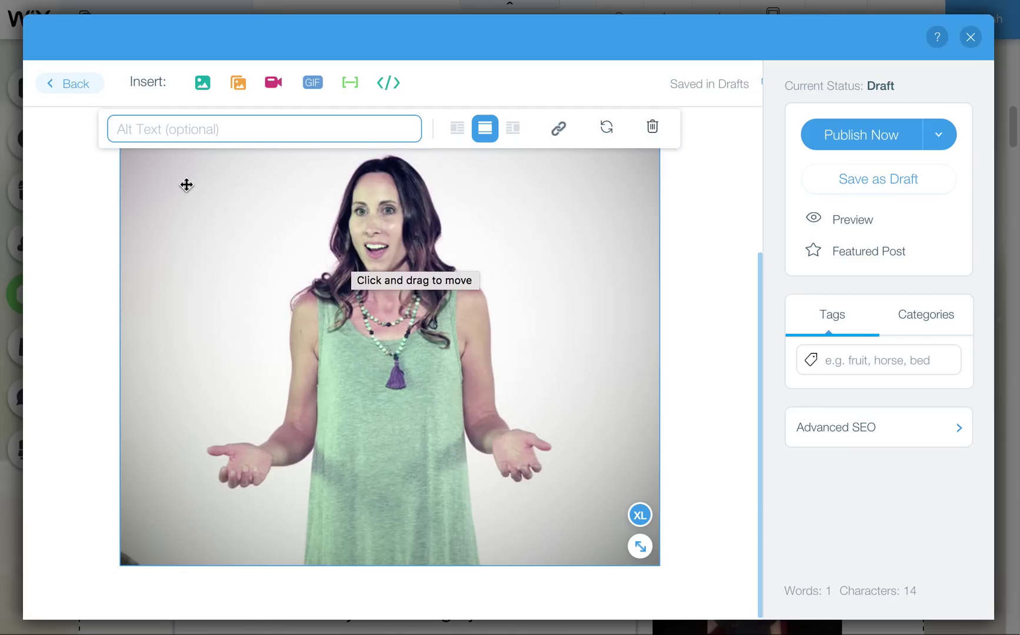
pyautogui.moveTo(155, 130)
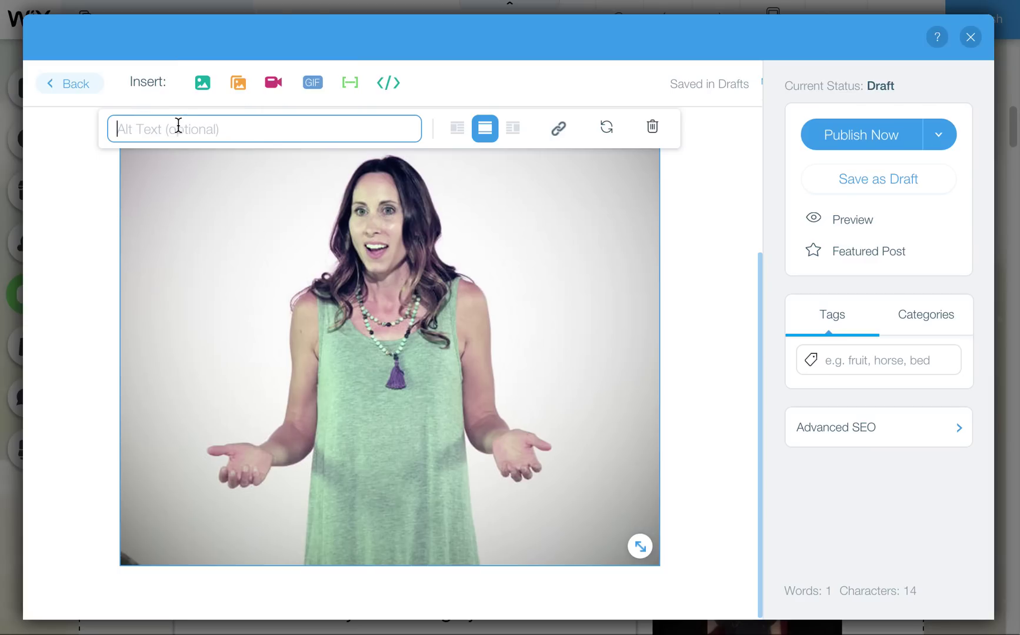
pyautogui.click(683, 405)
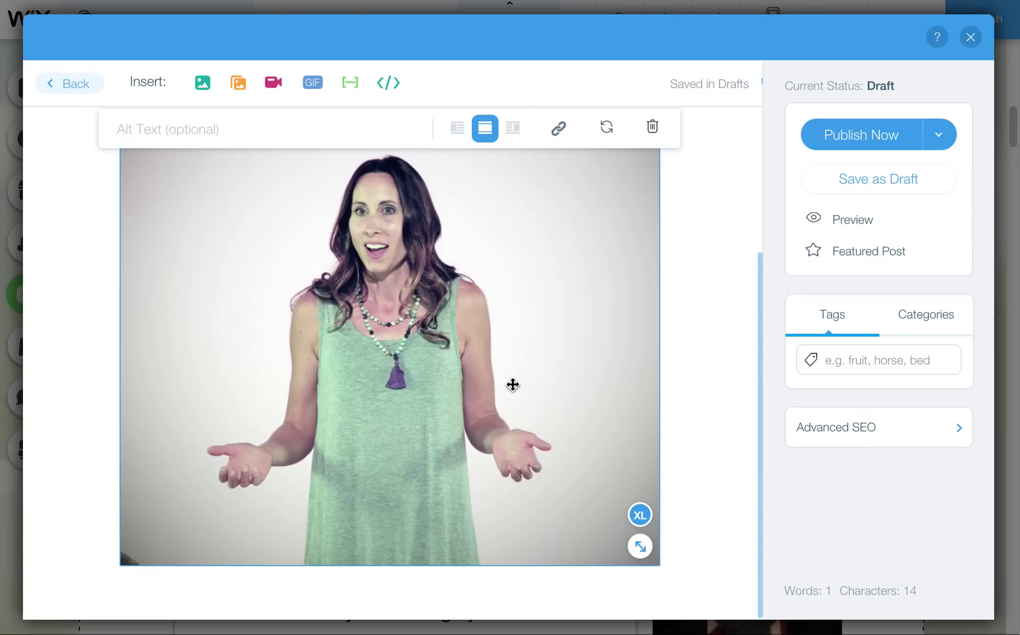
# - Add the text 'zadfadfd' on the line below the photo and start a new line
pyautogui.click(429, 580)
pyautogui.write('z')
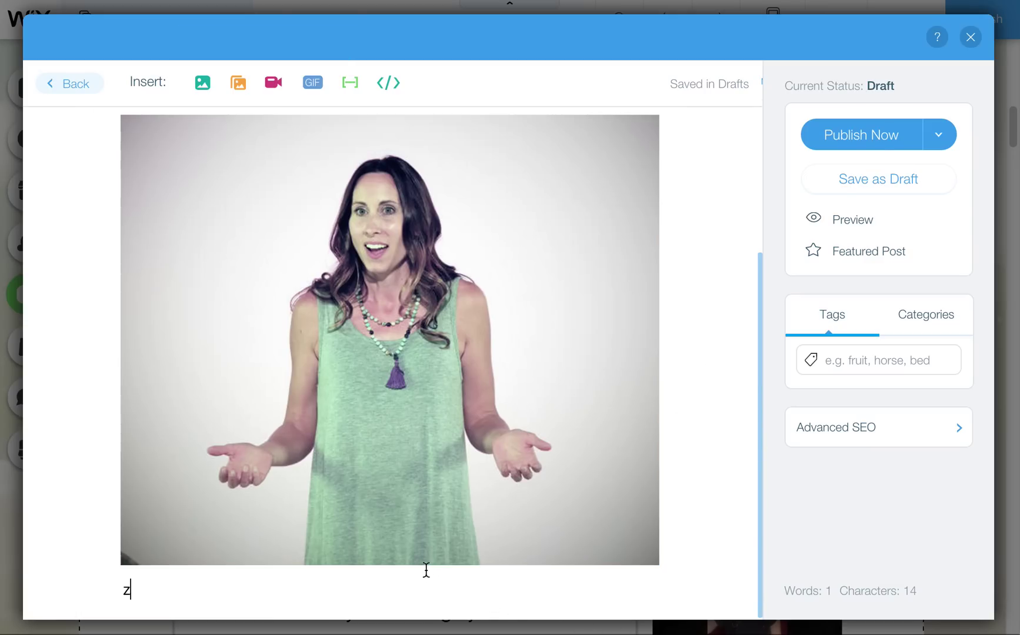
pyautogui.write('adfadfd')
pyautogui.click(395, 498)
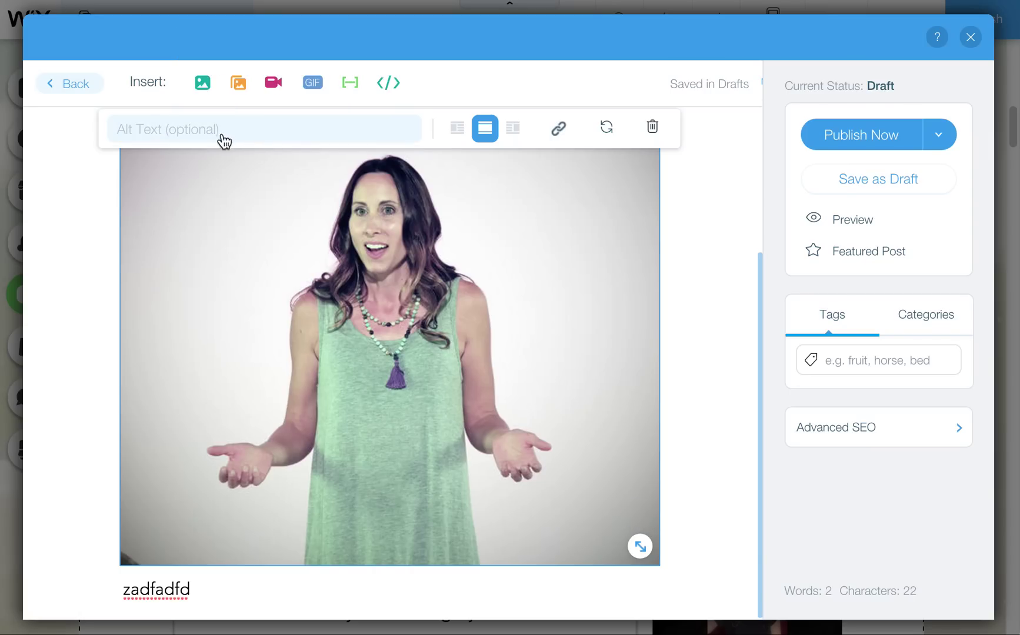
pyautogui.moveTo(221, 146)
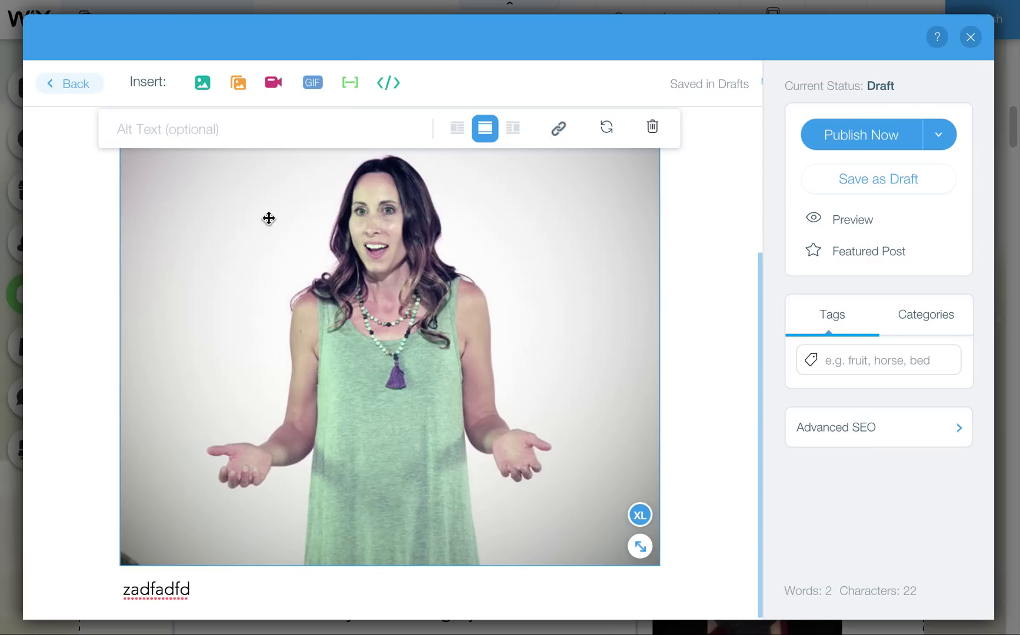
pyautogui.click(265, 599)
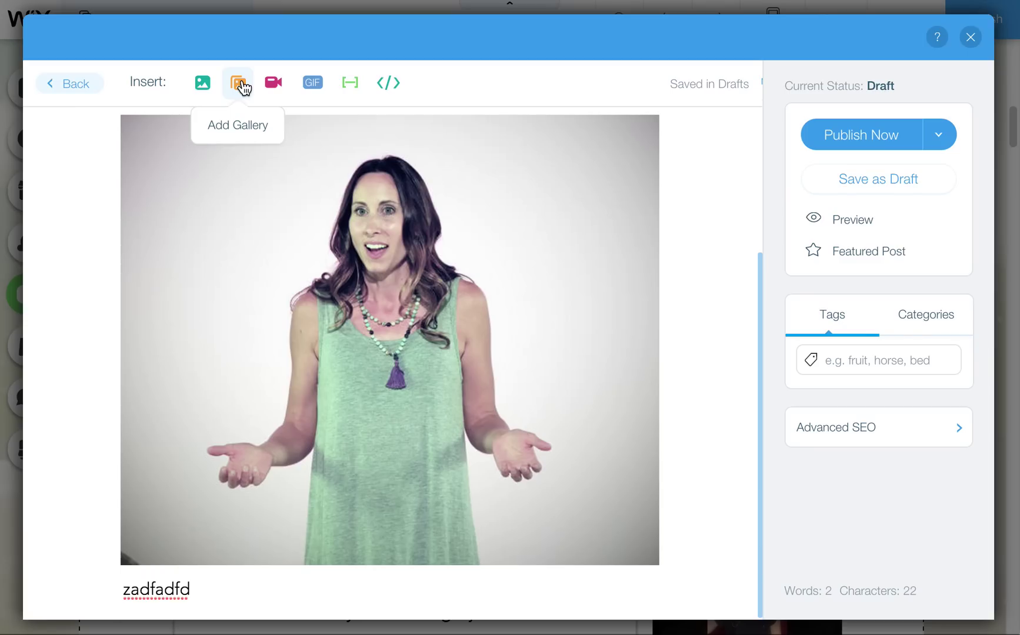
# - Embed the YouTube video of a night-time city street below the photo
pyautogui.click(282, 88)
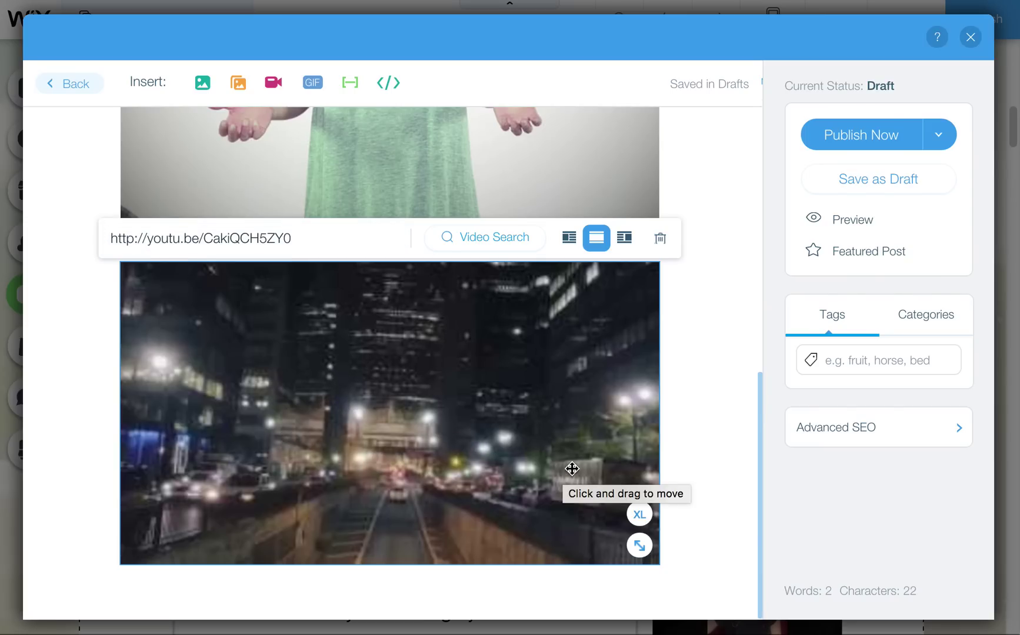
pyautogui.scroll(7, 700, 427)
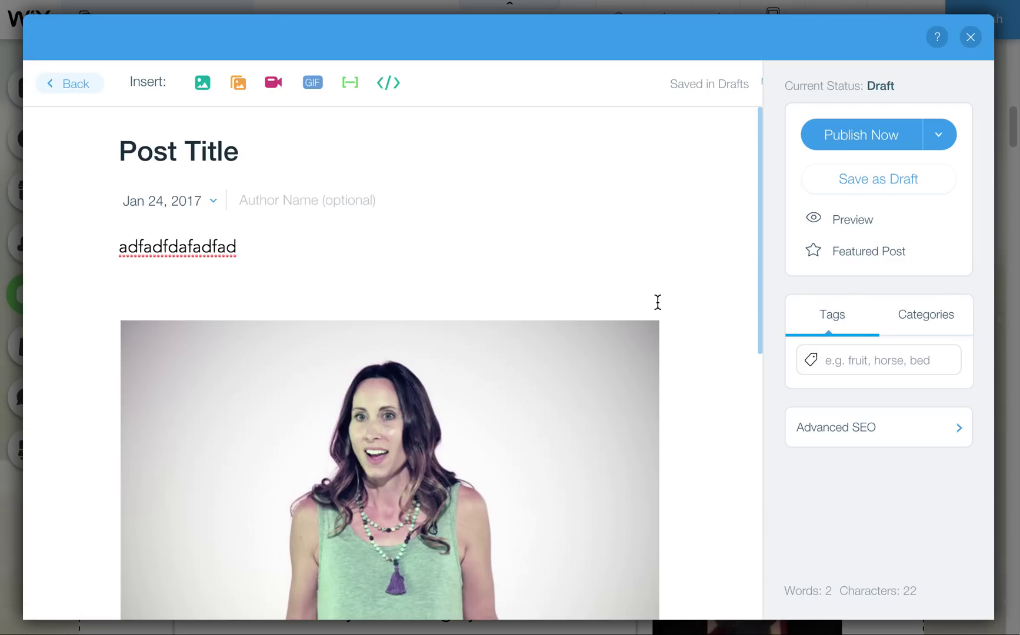
# - Replace the post's URL permalink slug with 'adfafdadf' in Advanced SEO
pyautogui.click(860, 435)
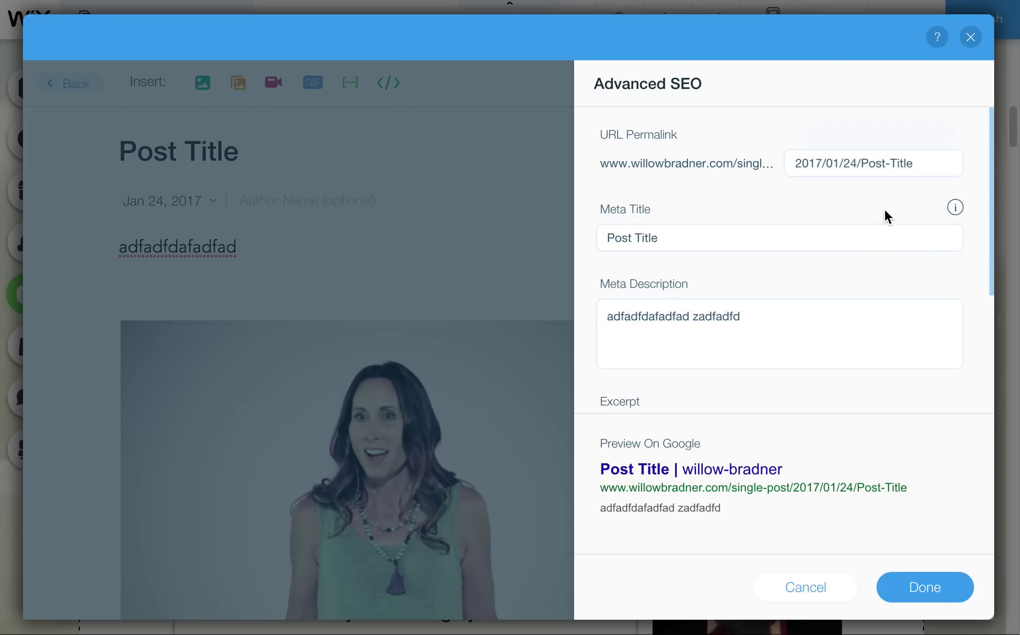
pyautogui.tripleClick(911, 153)
pyautogui.write('adfafdadf')
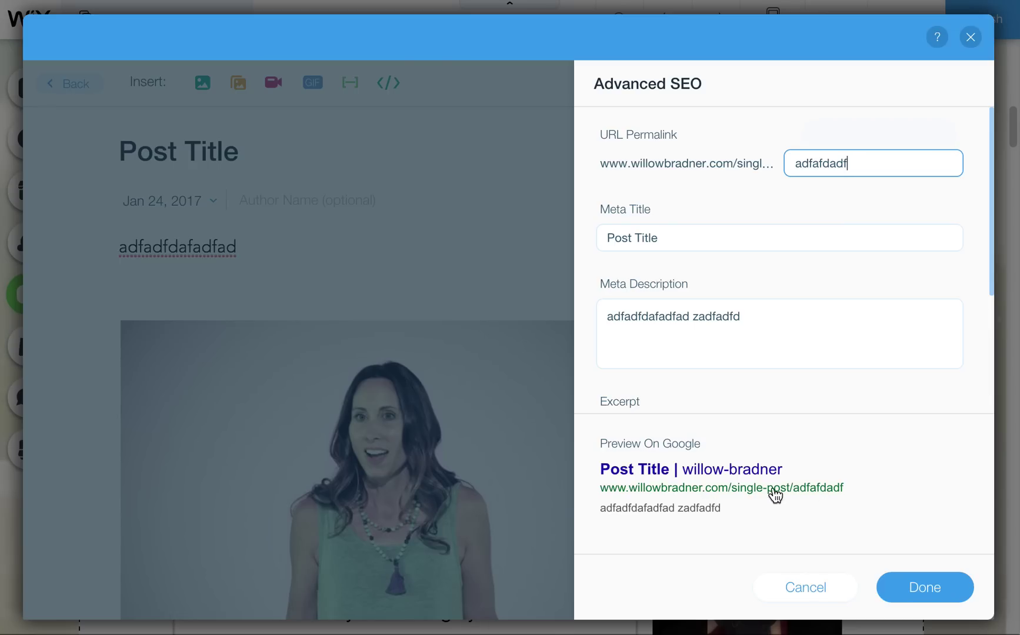
pyautogui.click(923, 589)
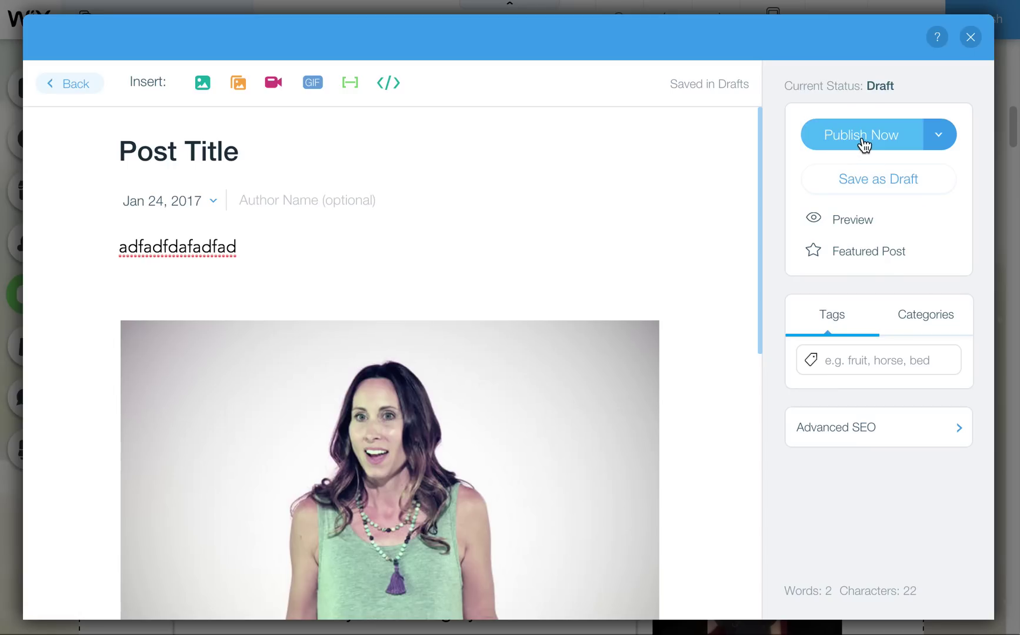
# - Schedule the post for January 25, 2017 at 8:50 AM
pyautogui.click(942, 141)
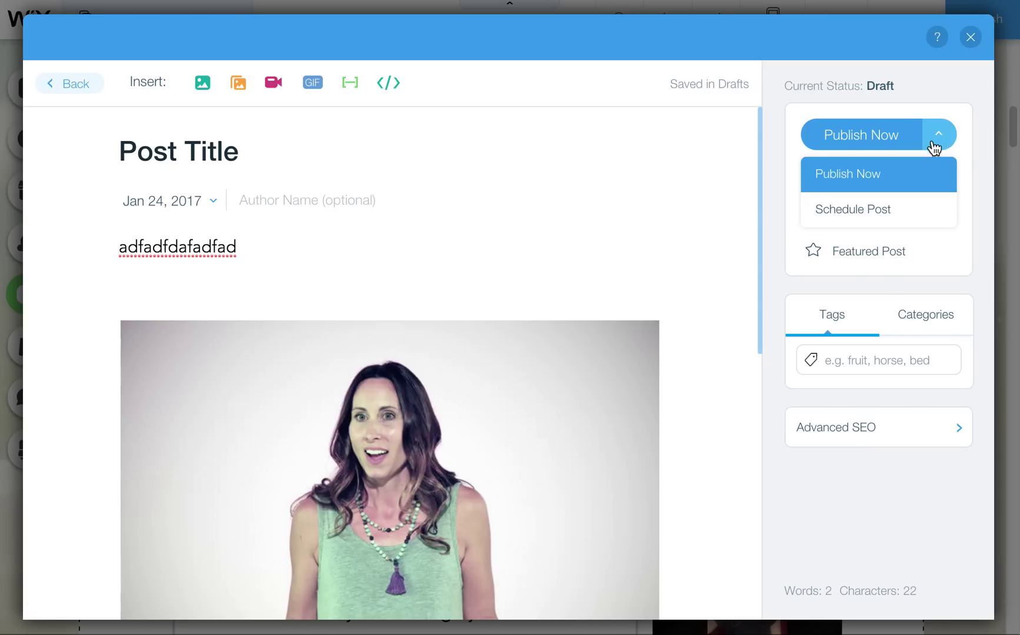
pyautogui.click(861, 220)
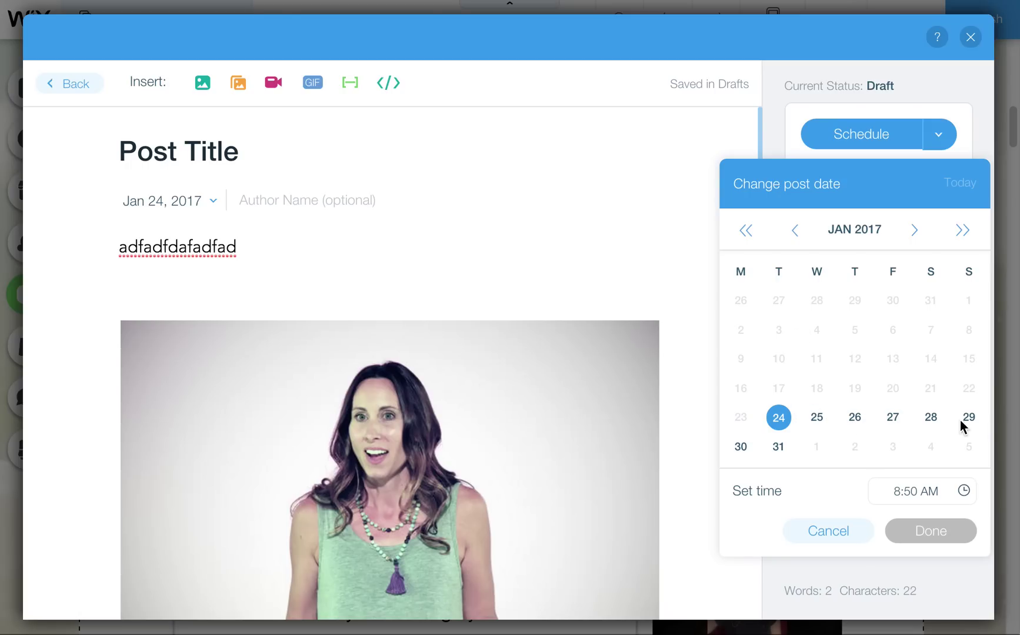
pyautogui.click(817, 419)
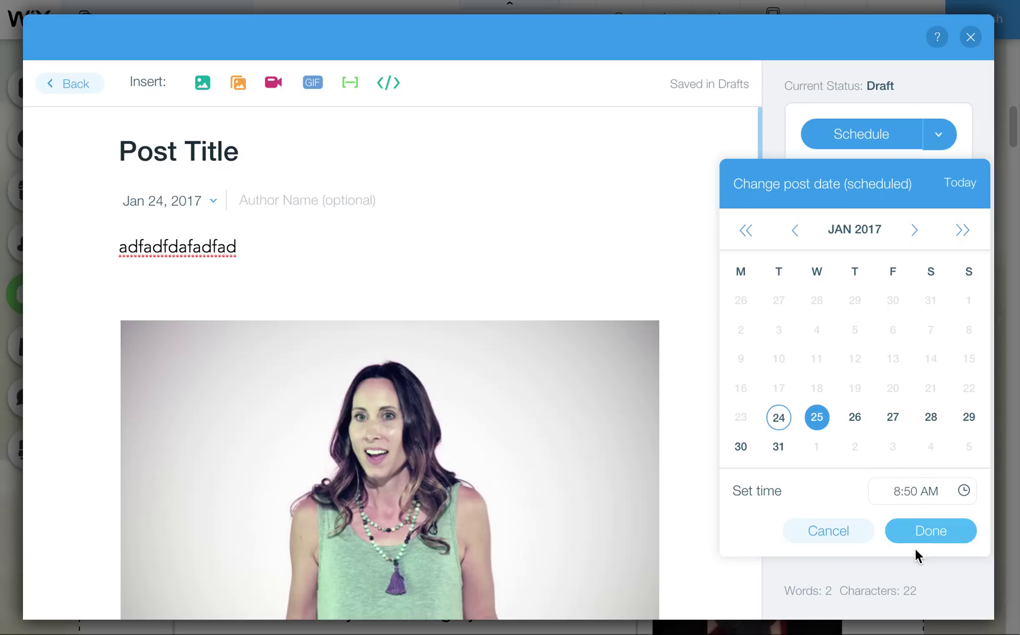
pyautogui.click(927, 538)
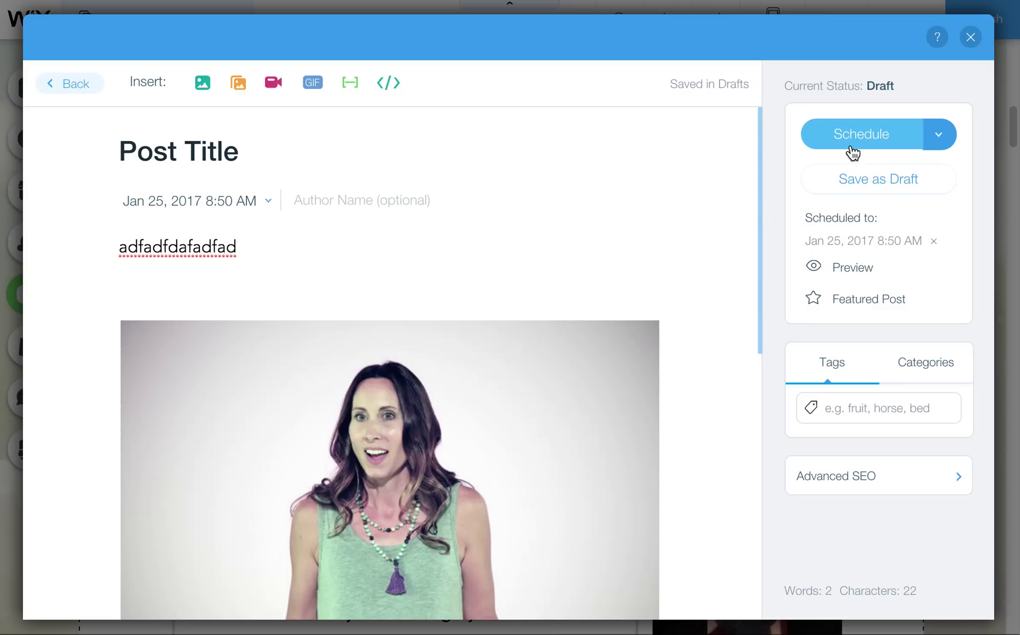
# - Clear the schedule and save the post as a draft instead
pyautogui.click(939, 136)
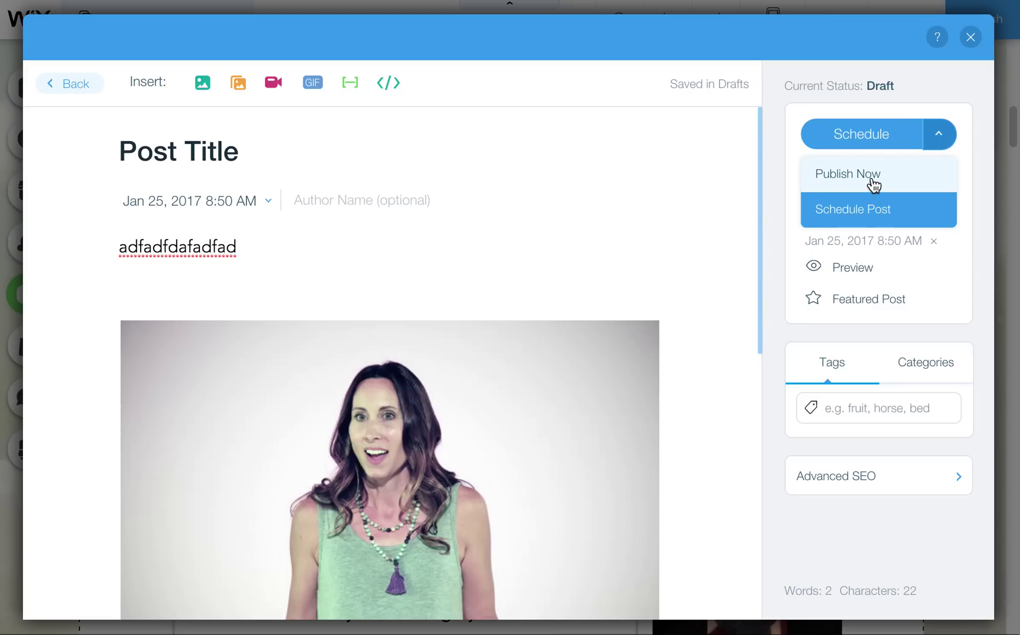
pyautogui.click(771, 151)
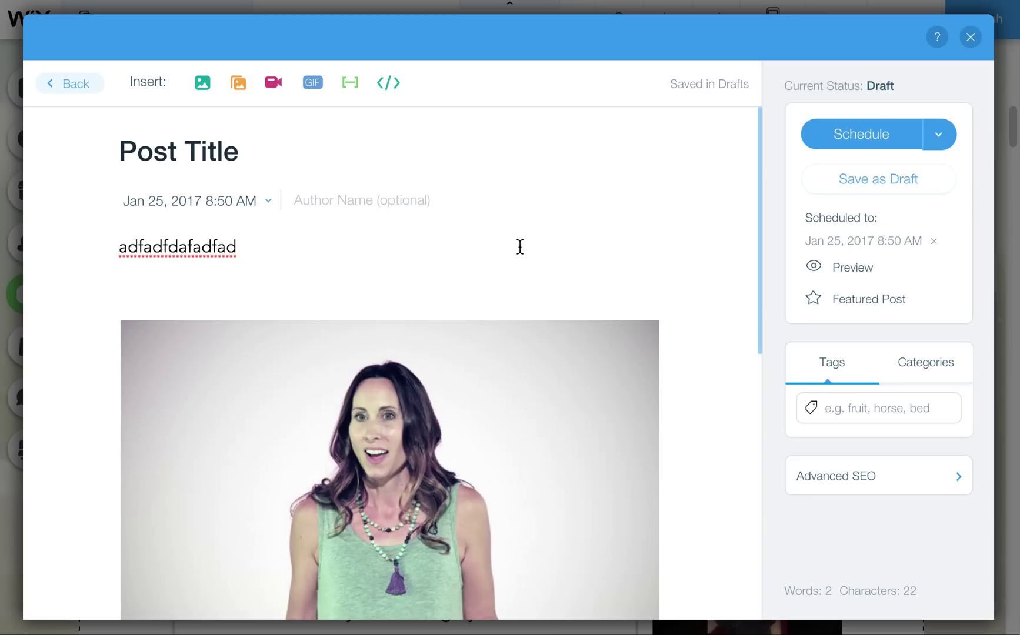
pyautogui.click(883, 187)
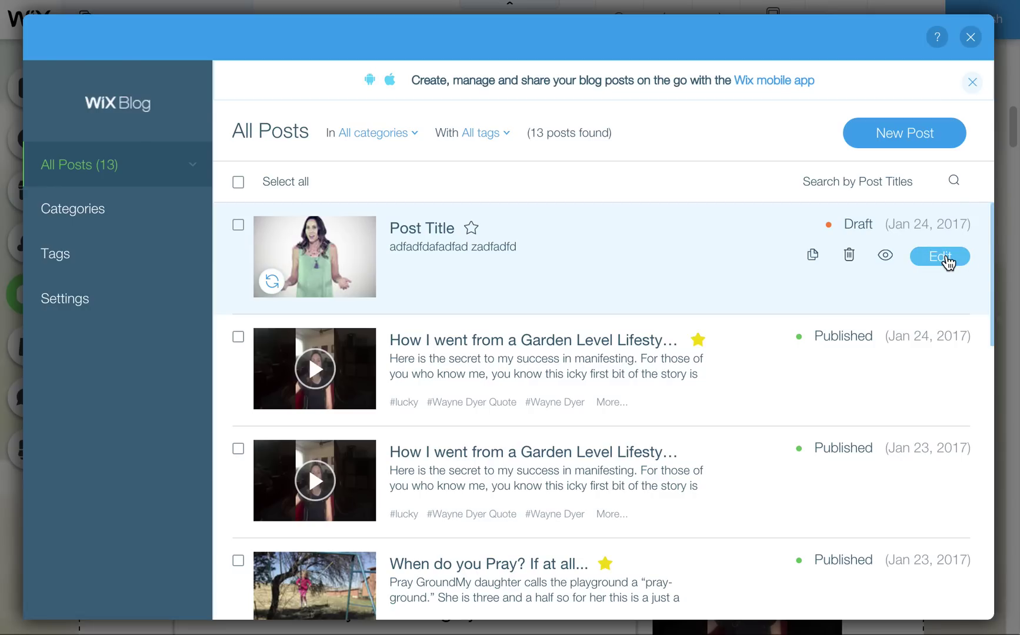
# - Reopen the 'Post Title' draft for editing, then close the post editor
pyautogui.click(942, 257)
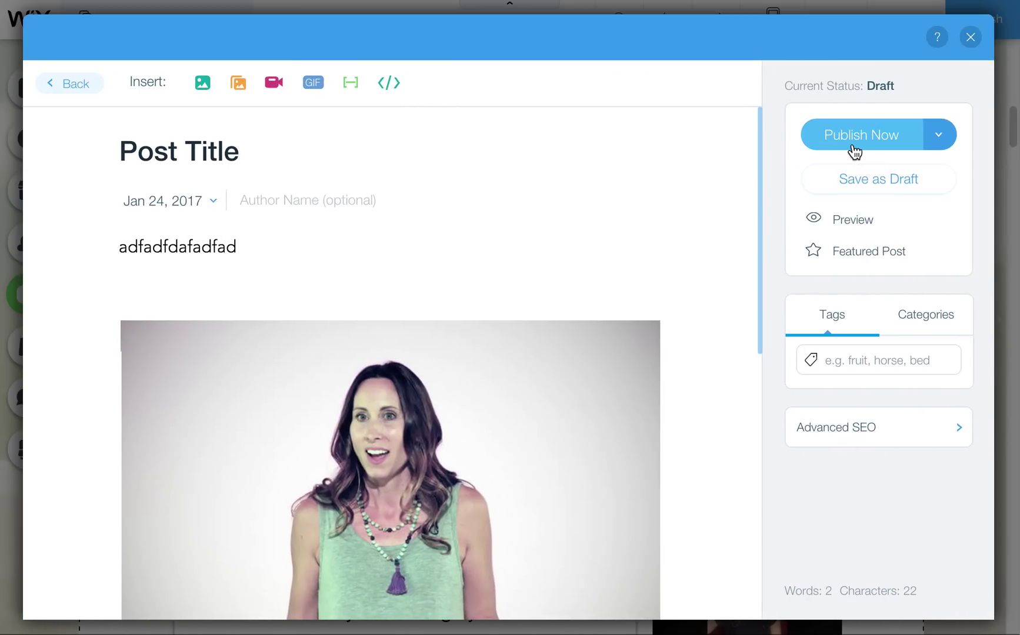
pyautogui.click(971, 37)
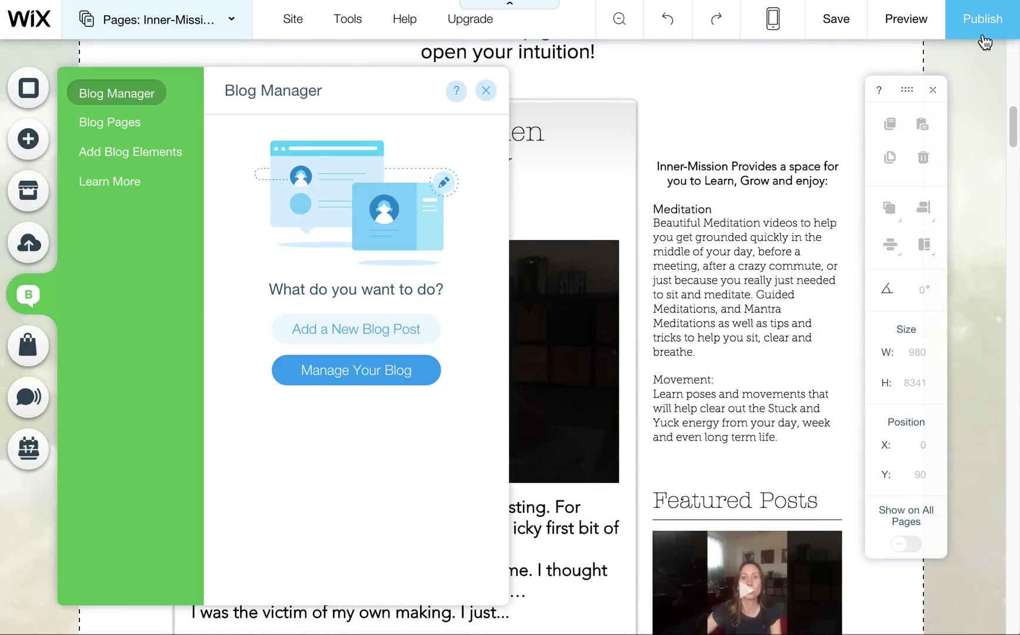
pyautogui.moveTo(983, 36)
# - Close the post editor and the Blog Manager panel to return to the blog page
pyautogui.click(378, 373)
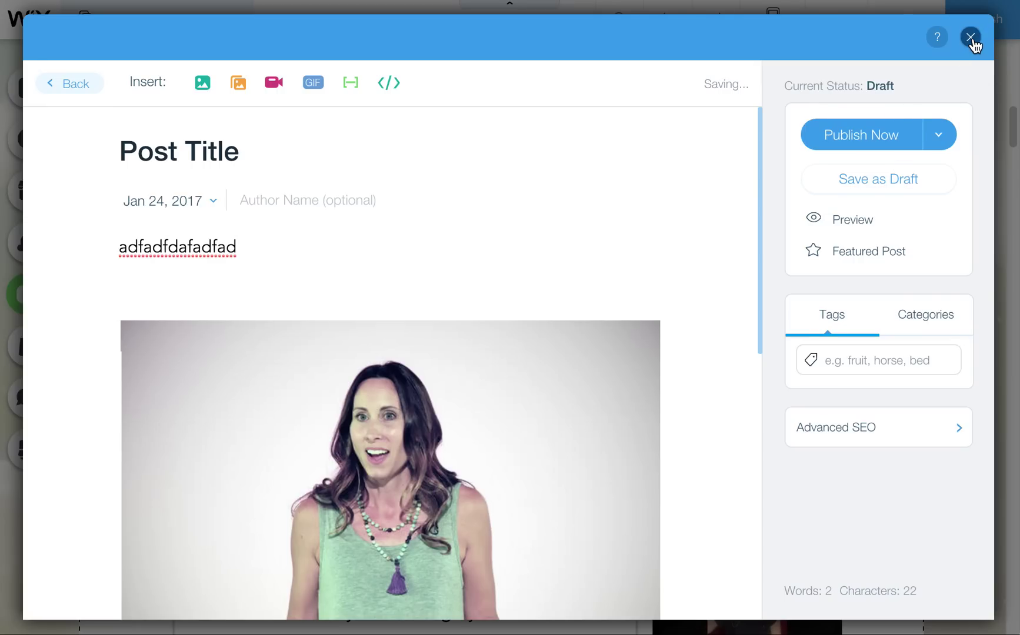
pyautogui.click(971, 37)
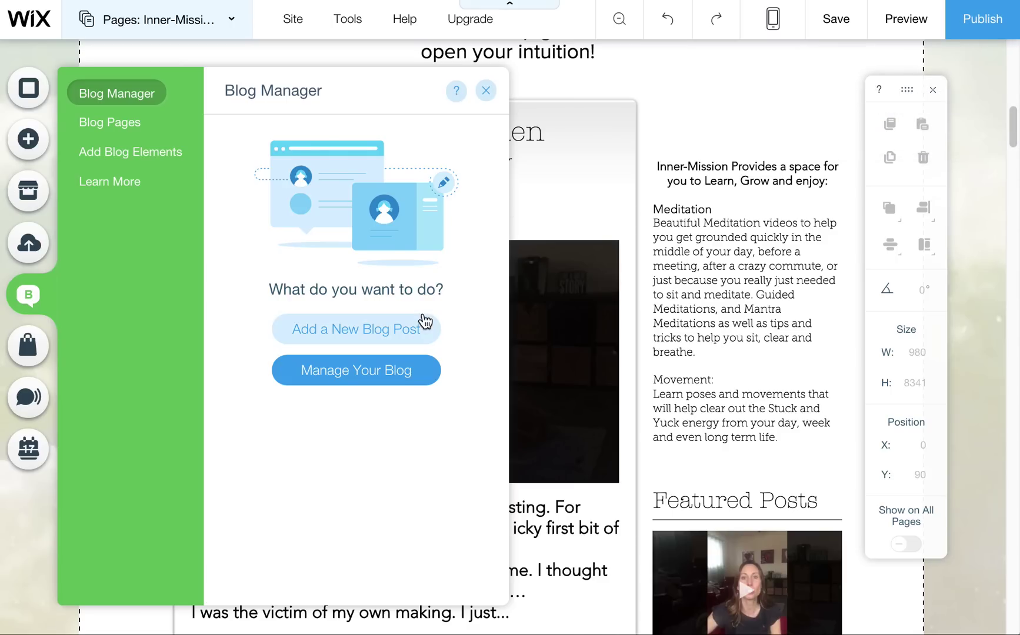
pyautogui.click(486, 91)
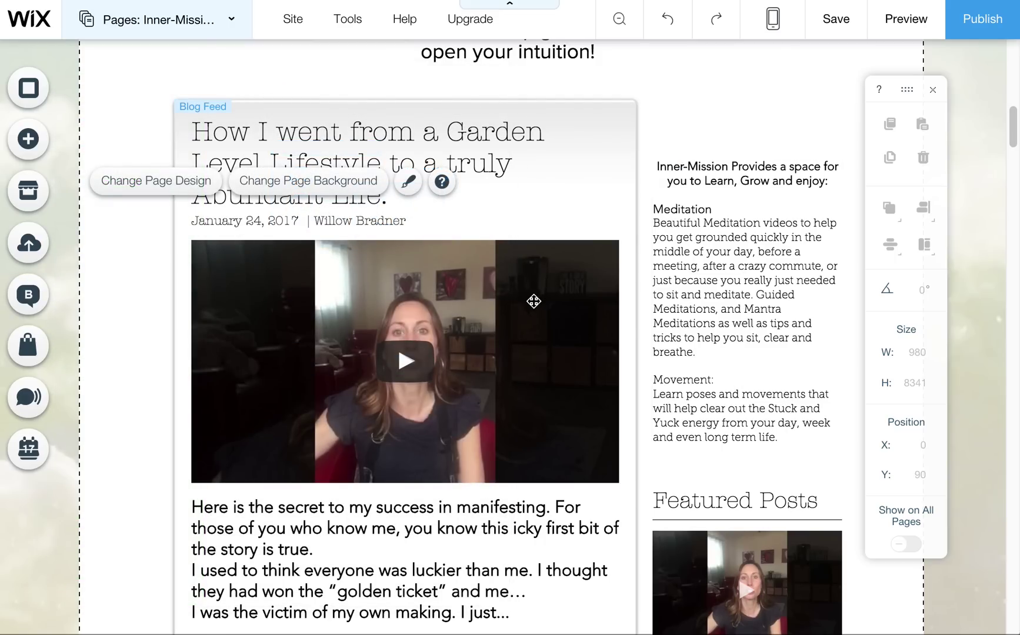